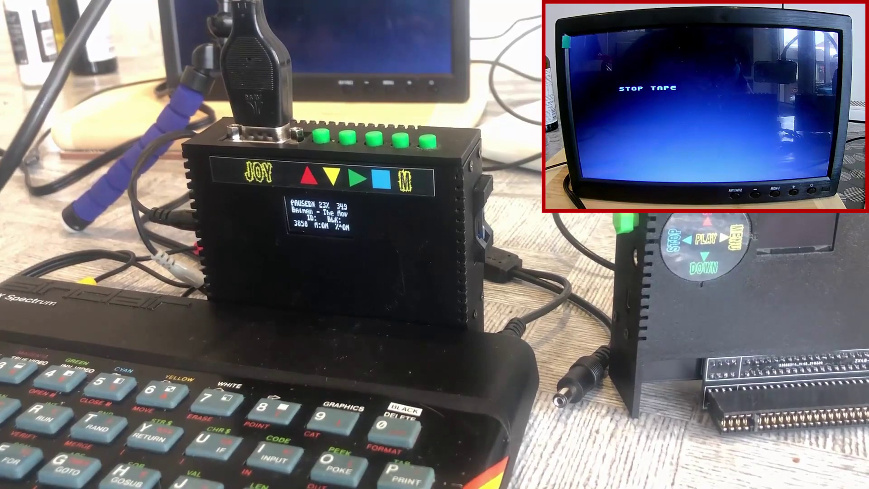
pyautogui.press('Return')
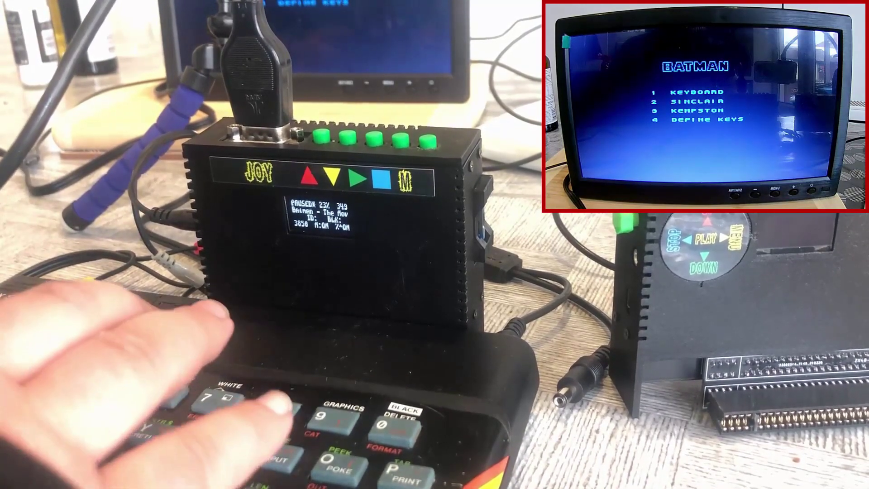
pyautogui.press('3')
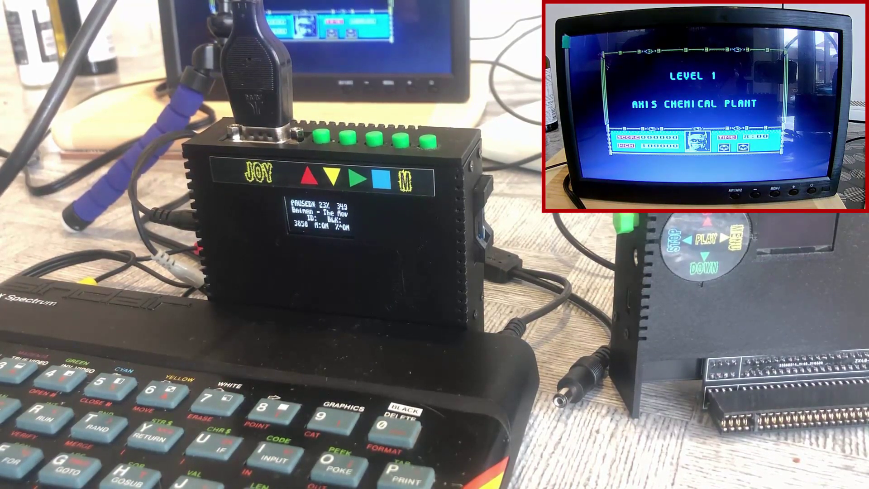
pyautogui.press('space')
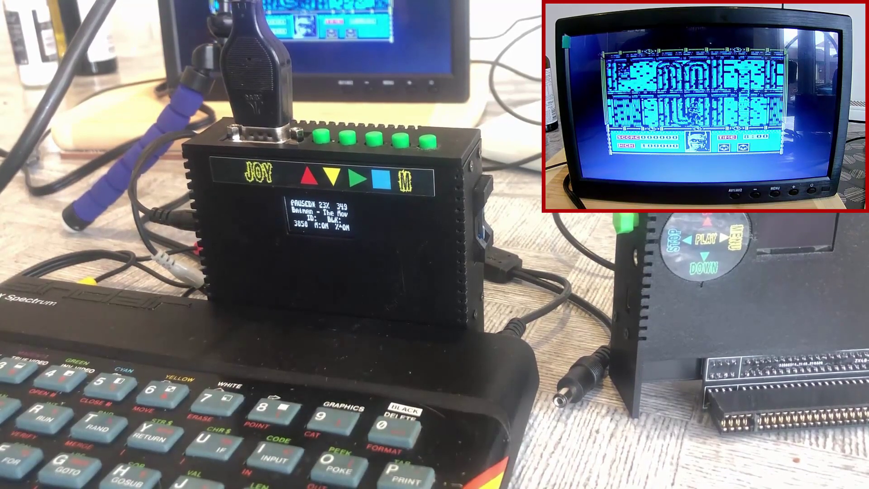